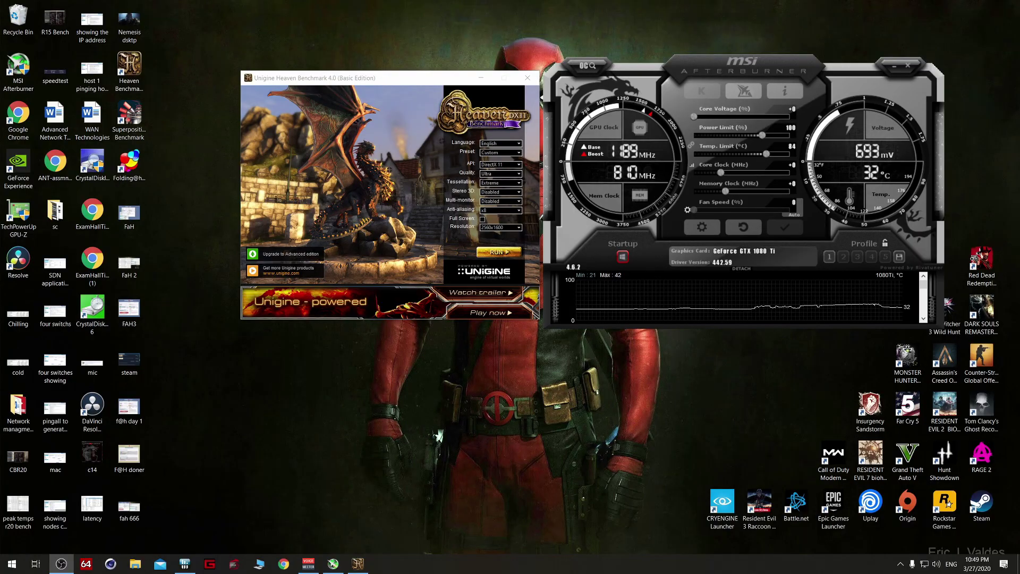
Step: Bring the Unigine Heaven Benchmark 4.0 launcher to the front beside MSI Afterburner
{"action": "left_click", "coordinate": [338, 80]}
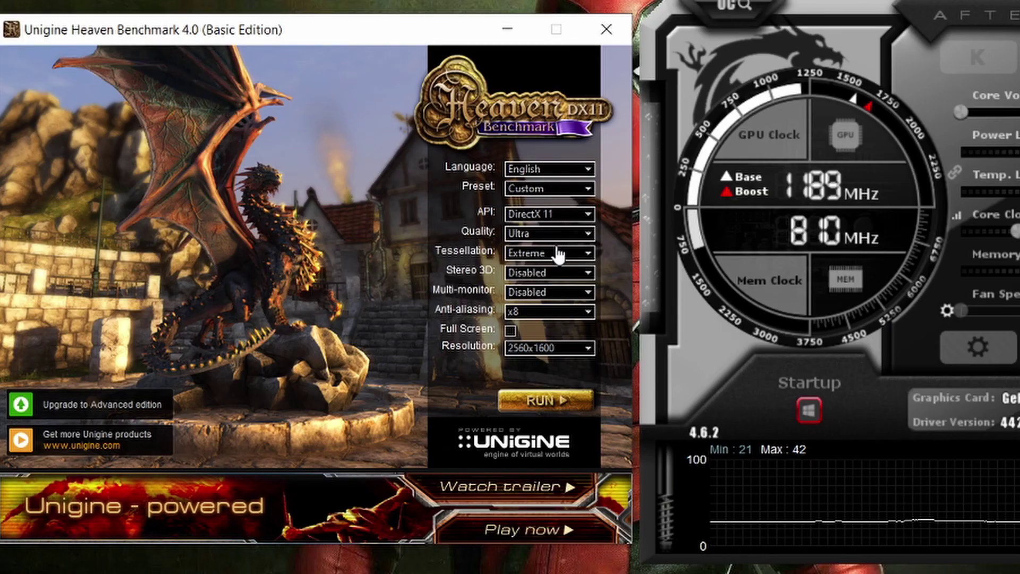
{"action": "left_click", "coordinate": [557, 253]}
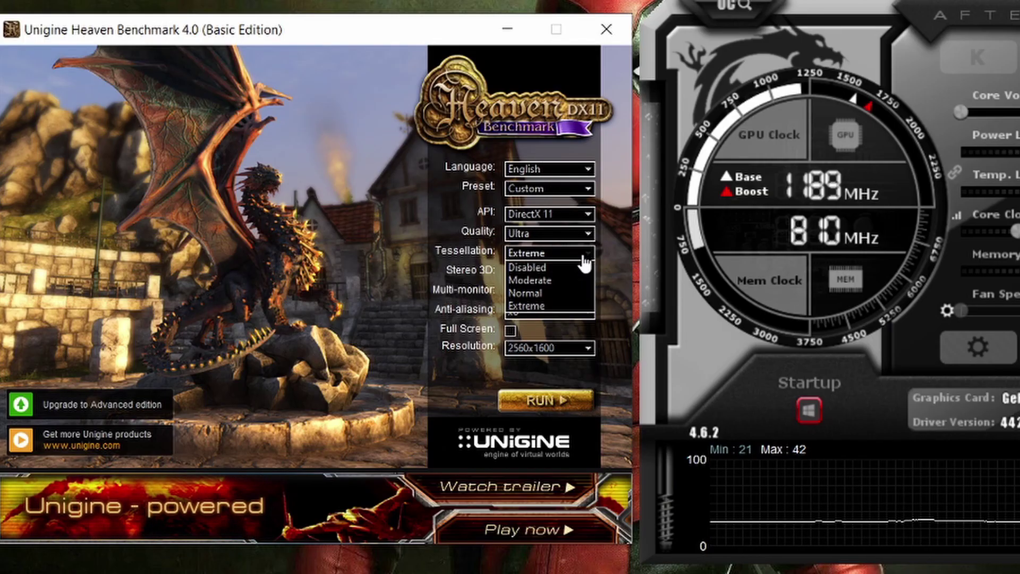
{"action": "left_click", "coordinate": [578, 234]}
{"action": "left_click", "coordinate": [464, 193]}
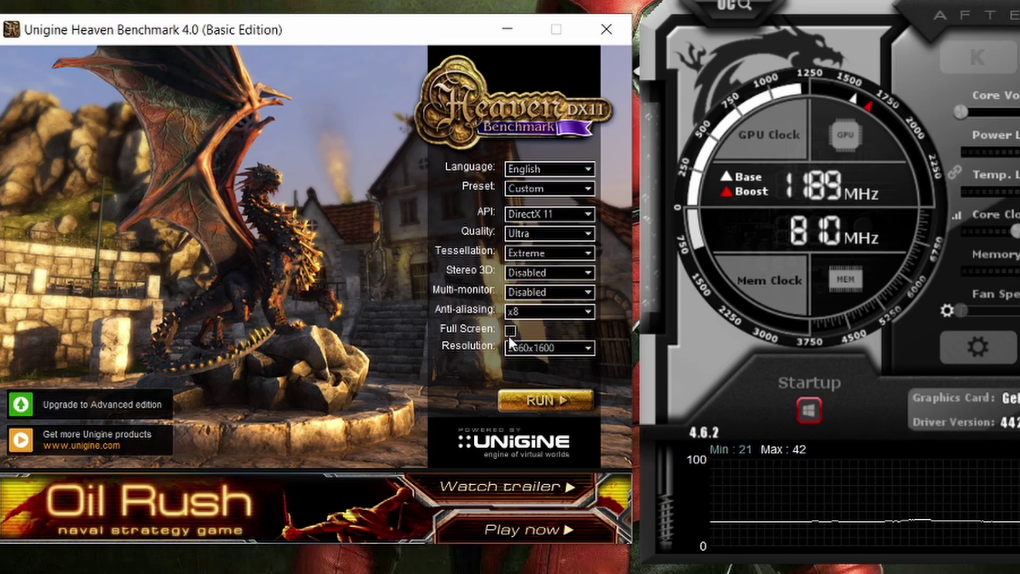
{"action": "left_click", "coordinate": [559, 352]}
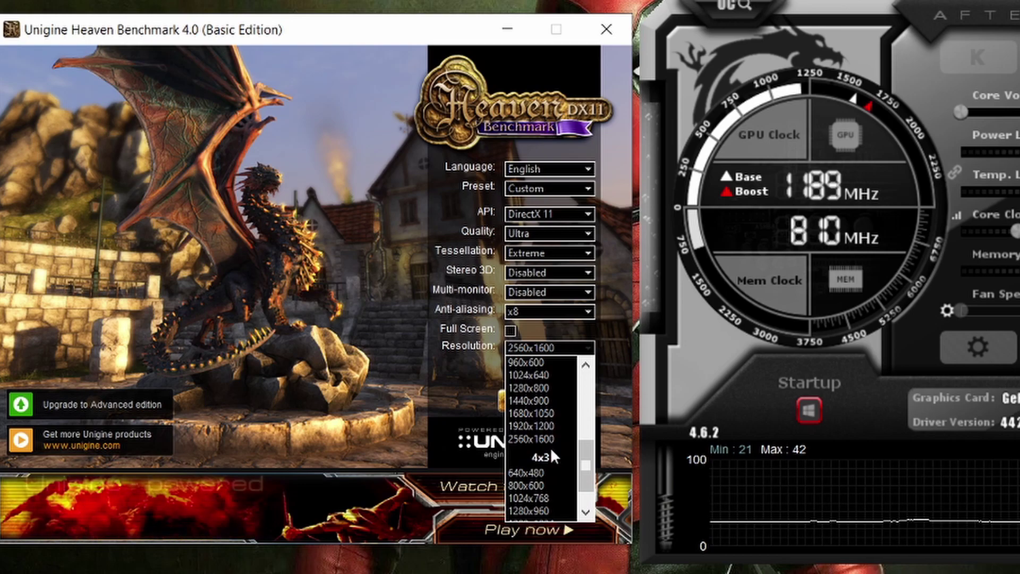
{"action": "scroll", "coordinate": [551, 448], "scroll_direction": "down", "scroll_amount": 3}
{"action": "scroll", "coordinate": [554, 481], "scroll_direction": "up", "scroll_amount": 8}
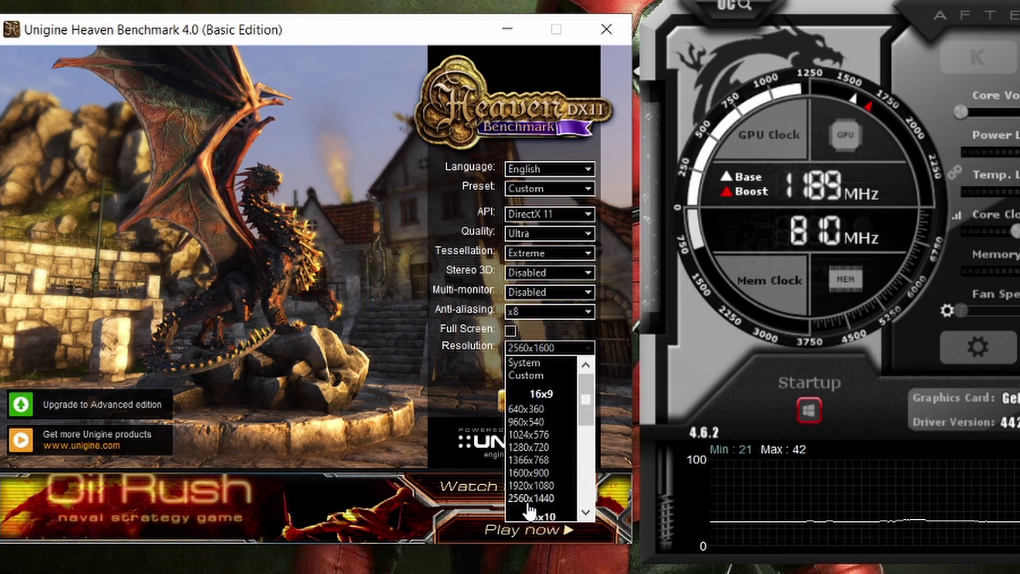
{"action": "scroll", "coordinate": [537, 510], "scroll_direction": "down", "scroll_amount": 3}
{"action": "scroll", "coordinate": [537, 510], "scroll_direction": "down", "scroll_amount": 3}
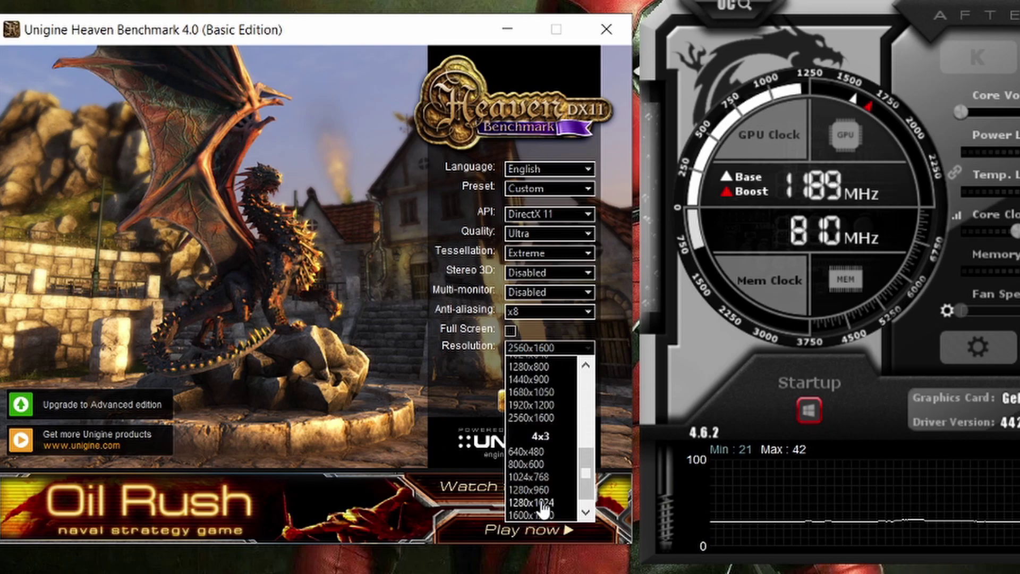
{"action": "left_click", "coordinate": [529, 419]}
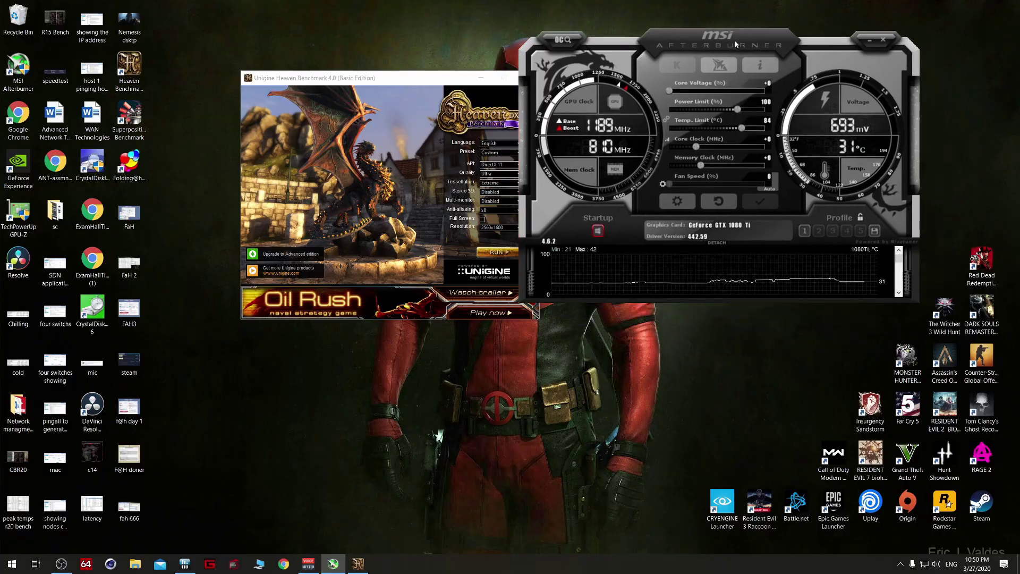
Step: Move the Afterburner panel aside and start the Heaven benchmark run
{"action": "left_click_drag", "start_coordinate": [736, 45], "coordinate": [792, 66]}
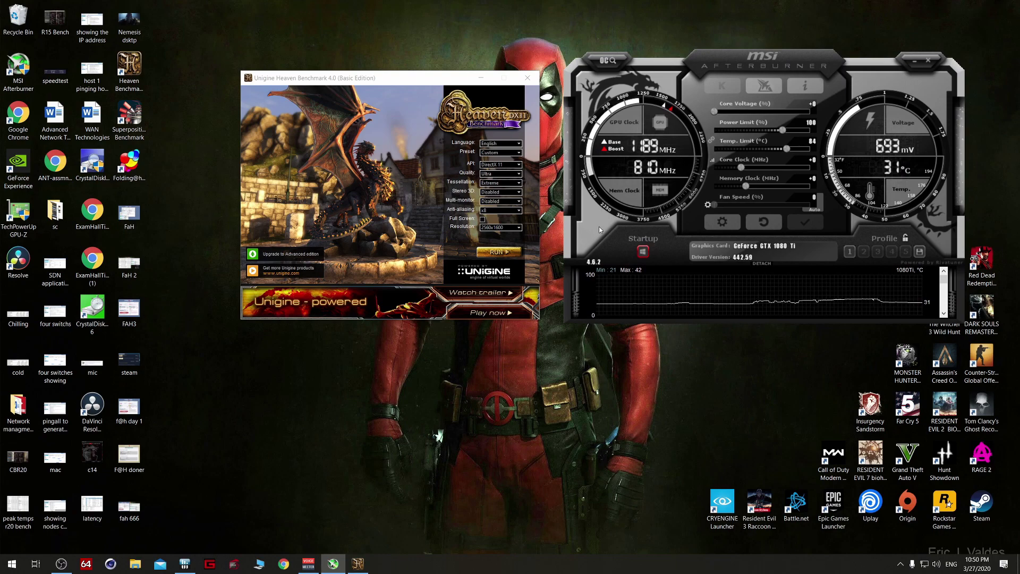
{"action": "left_click", "coordinate": [498, 252]}
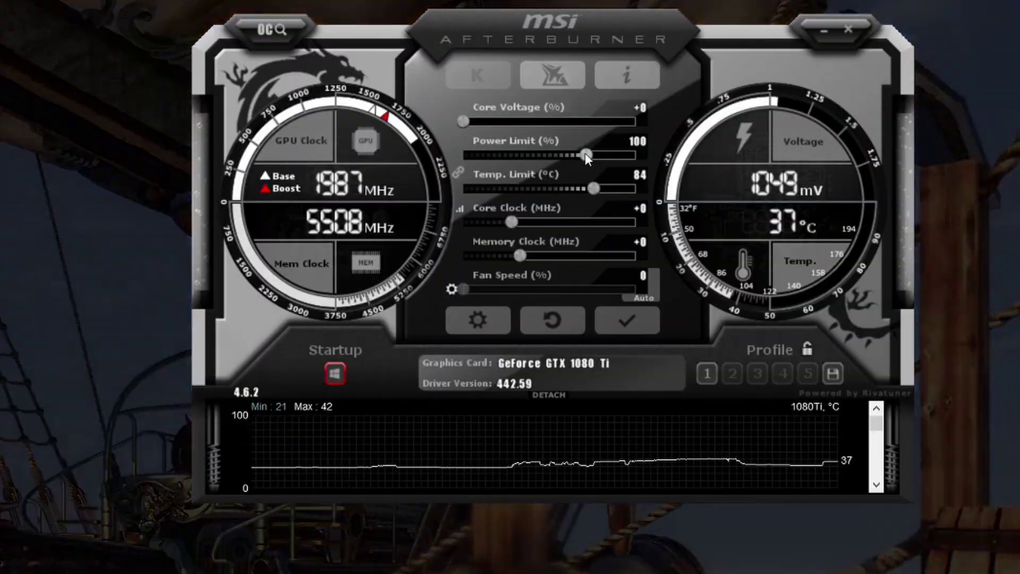
Step: Raise the power limit to 120% and apply a +25 MHz core clock offset
{"action": "left_click_drag", "start_coordinate": [585, 154], "coordinate": [636, 155]}
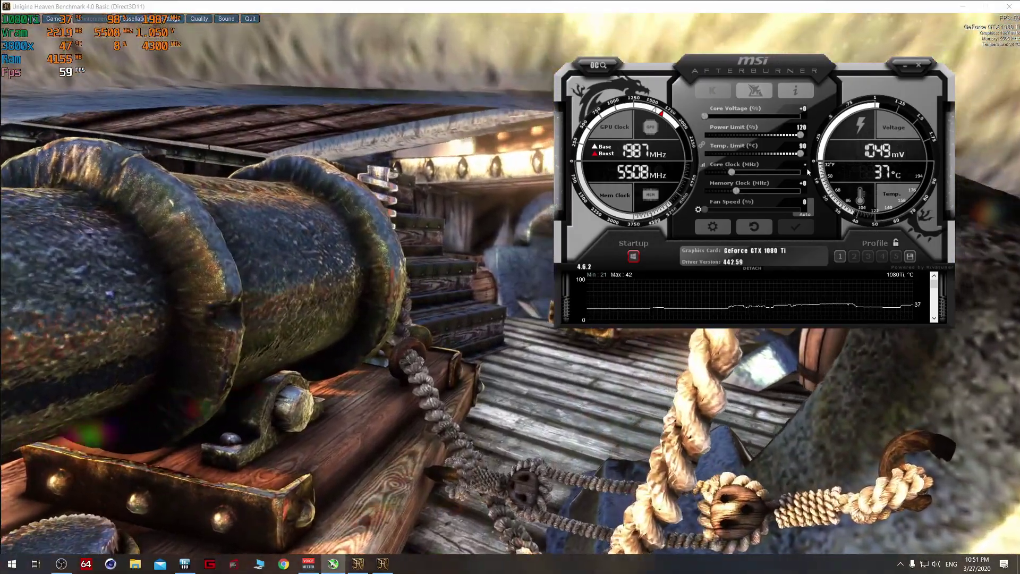
{"action": "type", "text": "25"}
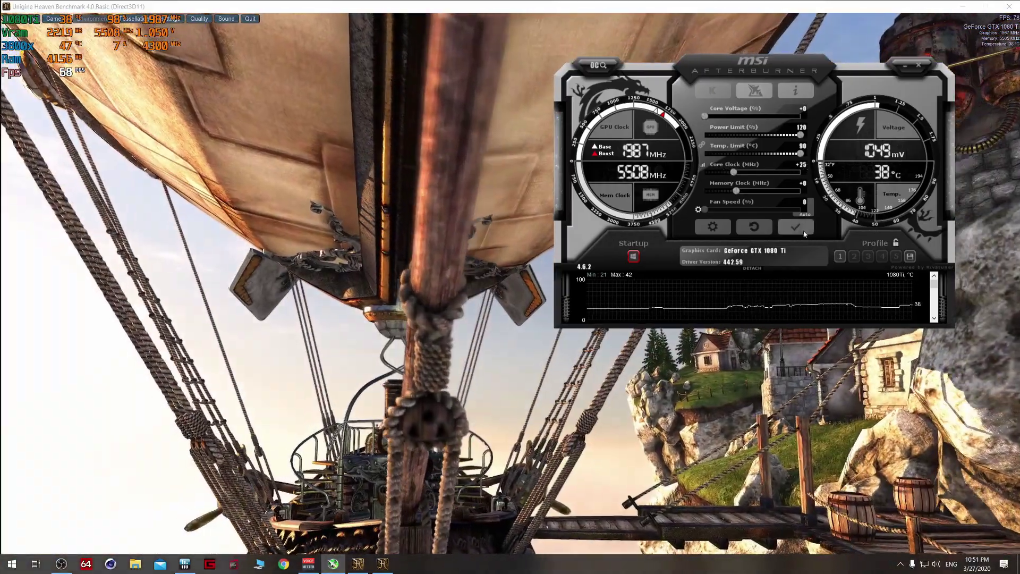
{"action": "left_click", "coordinate": [803, 230]}
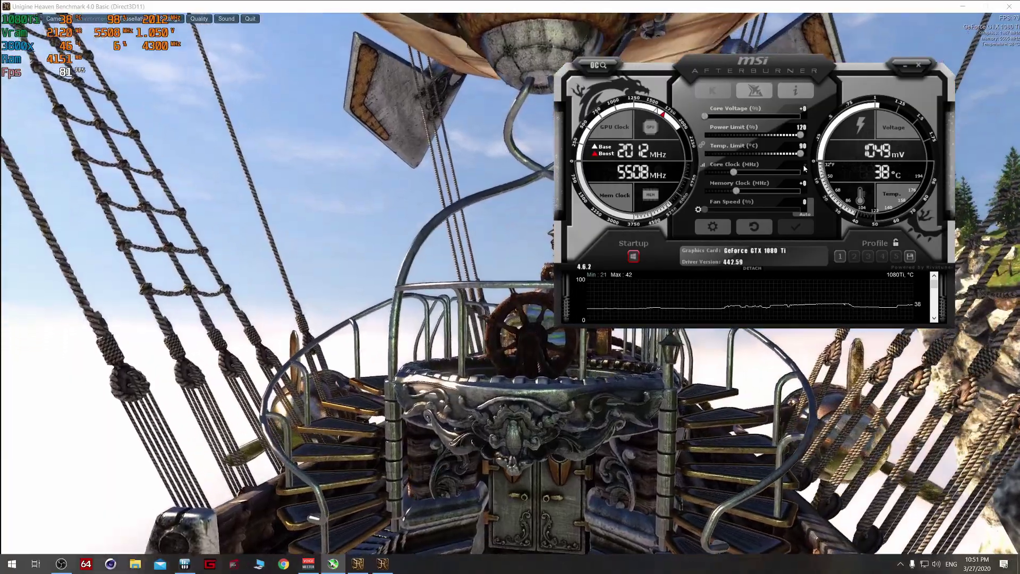
Step: Step the core clock offset to +50 MHz and apply it, then enter +75 MHz
{"action": "left_click", "coordinate": [803, 165]}
{"action": "type", "text": "50"}
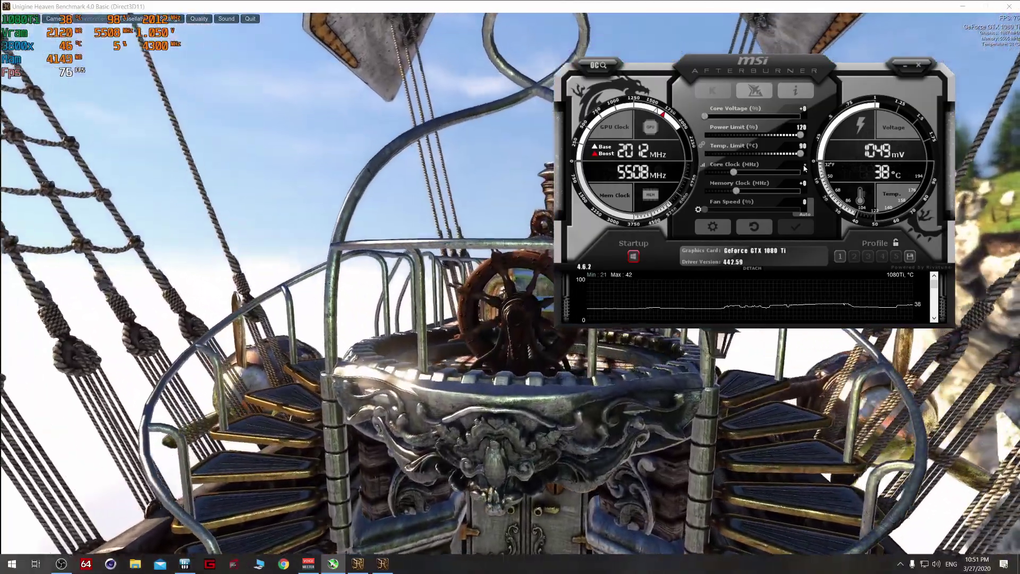
{"action": "key", "text": "Return"}
{"action": "left_click", "coordinate": [791, 230]}
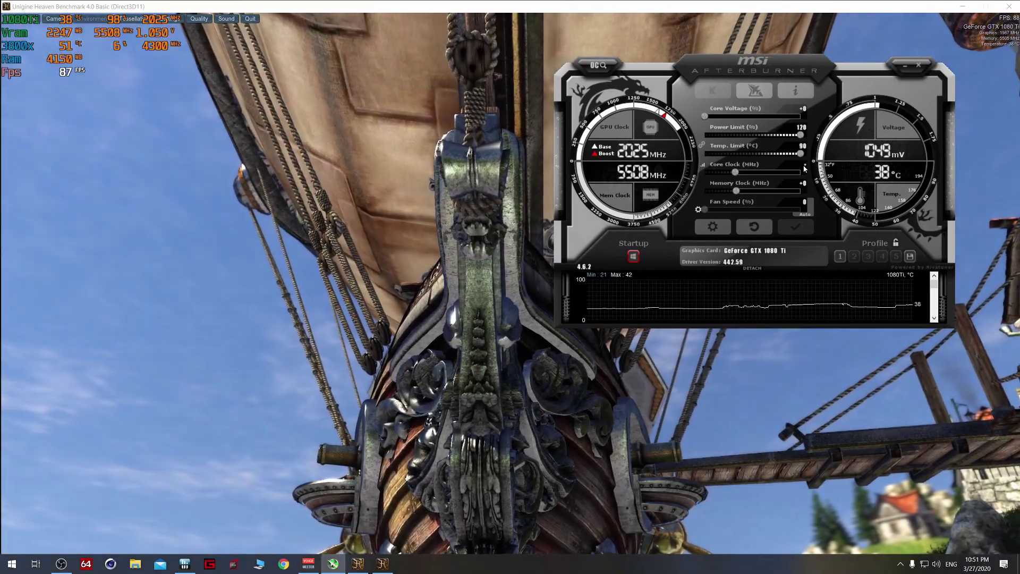
{"action": "type", "text": "75"}
{"action": "key", "text": "Return"}
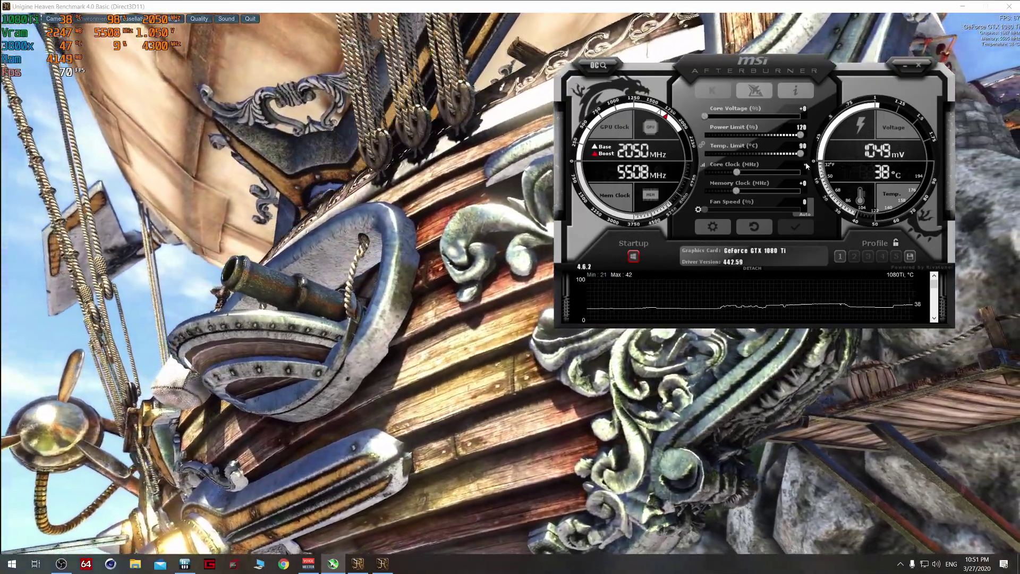
Step: Apply a +100 MHz core clock offset, then exit the running Heaven benchmark
{"action": "left_click", "coordinate": [802, 164]}
{"action": "type", "text": "100"}
{"action": "key", "text": "Return"}
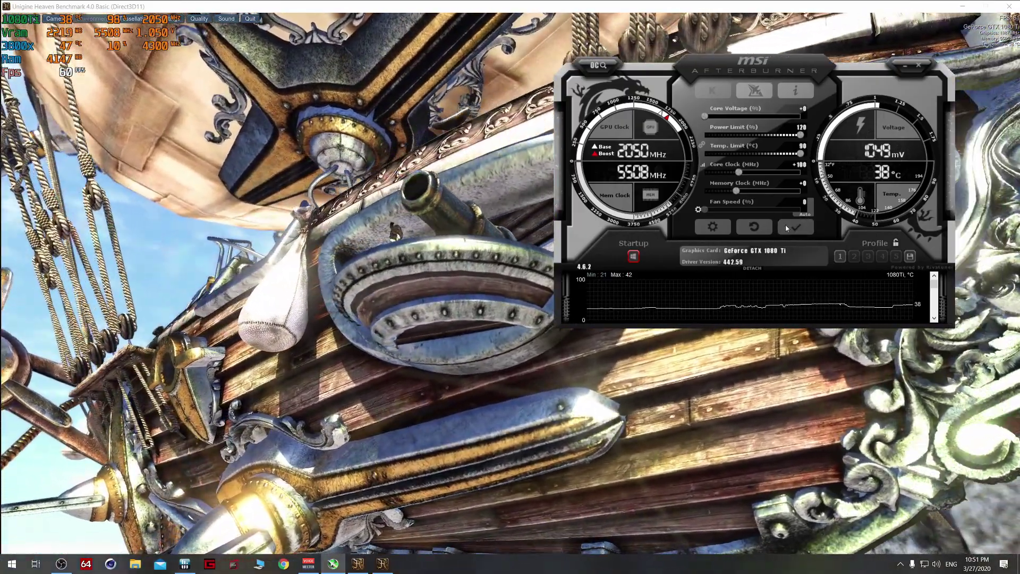
{"action": "left_click", "coordinate": [787, 225]}
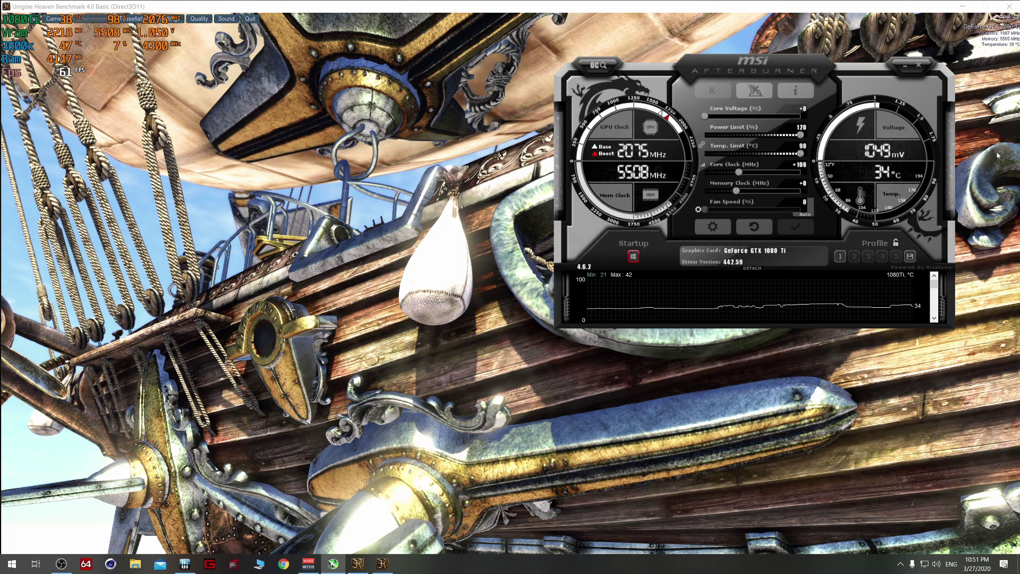
{"action": "key", "text": "alt+F4"}
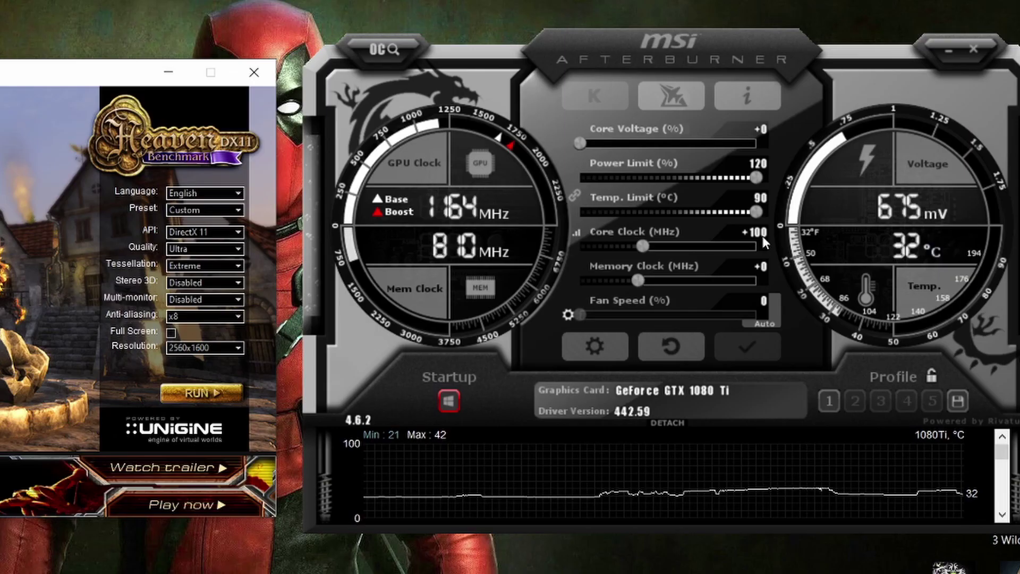
Step: Set the Core Clock offset back down to +75 MHz and apply it
{"action": "left_click", "coordinate": [754, 233]}
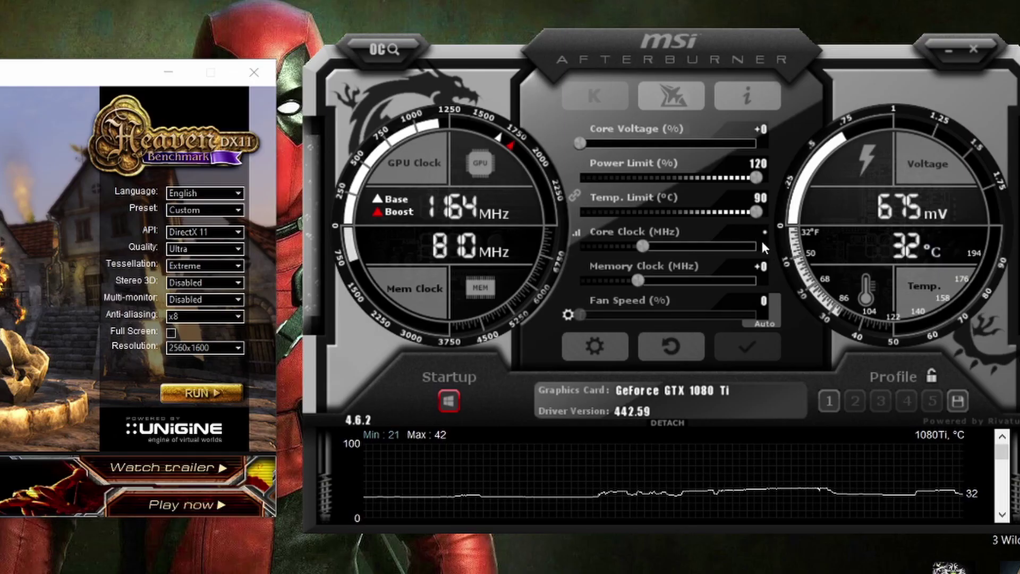
{"action": "type", "text": "75"}
{"action": "key", "text": "Return"}
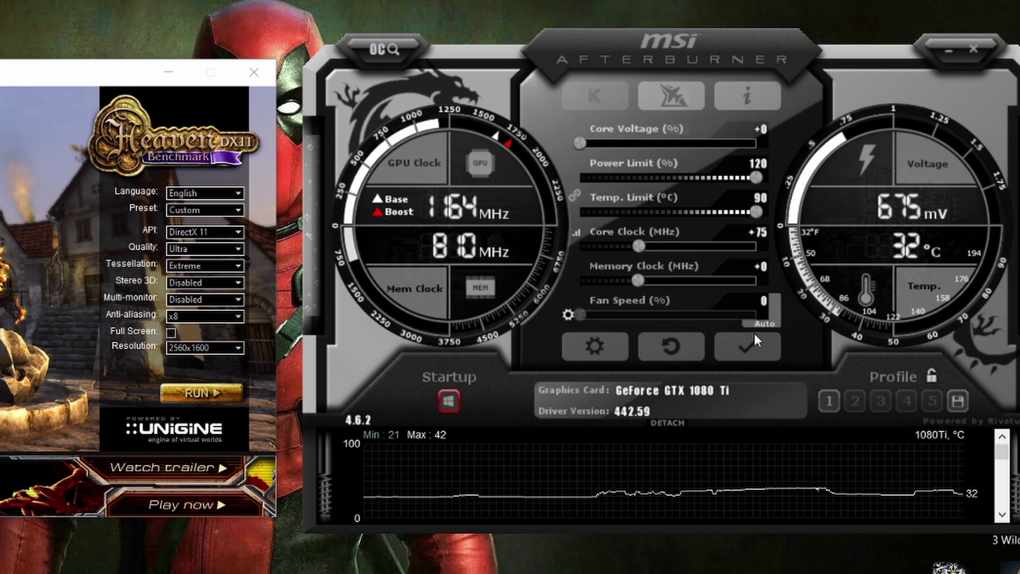
{"action": "left_click", "coordinate": [755, 340]}
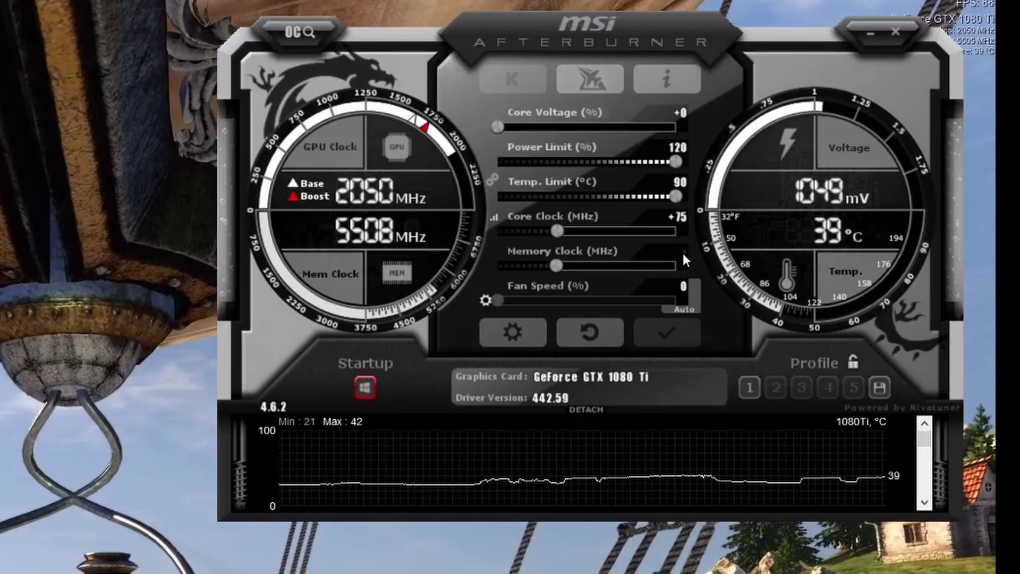
Step: Enter memory clock offsets of +50 then +100 and apply the +100 offset
{"action": "type", "text": "59"}
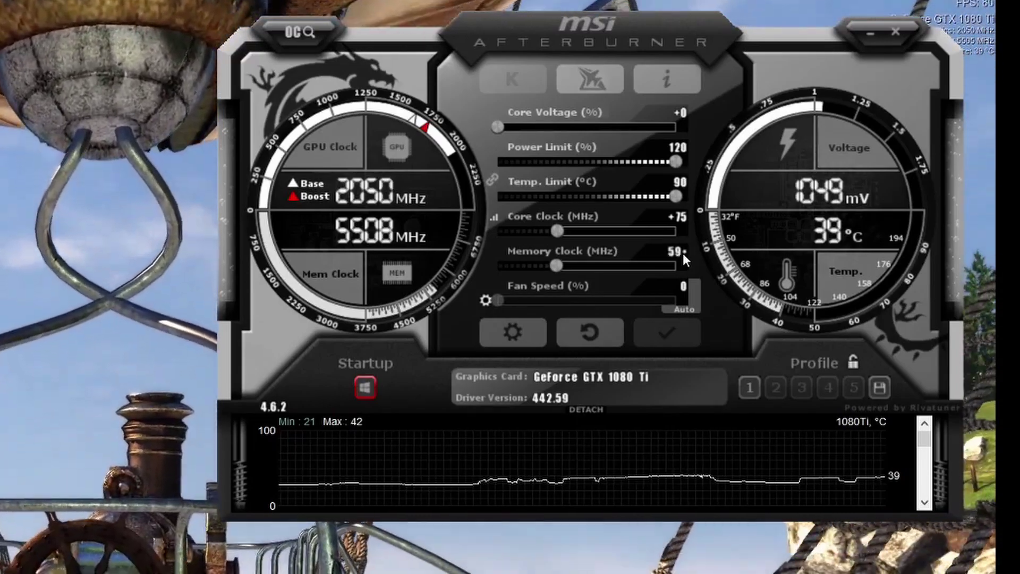
{"action": "type", "text": "100"}
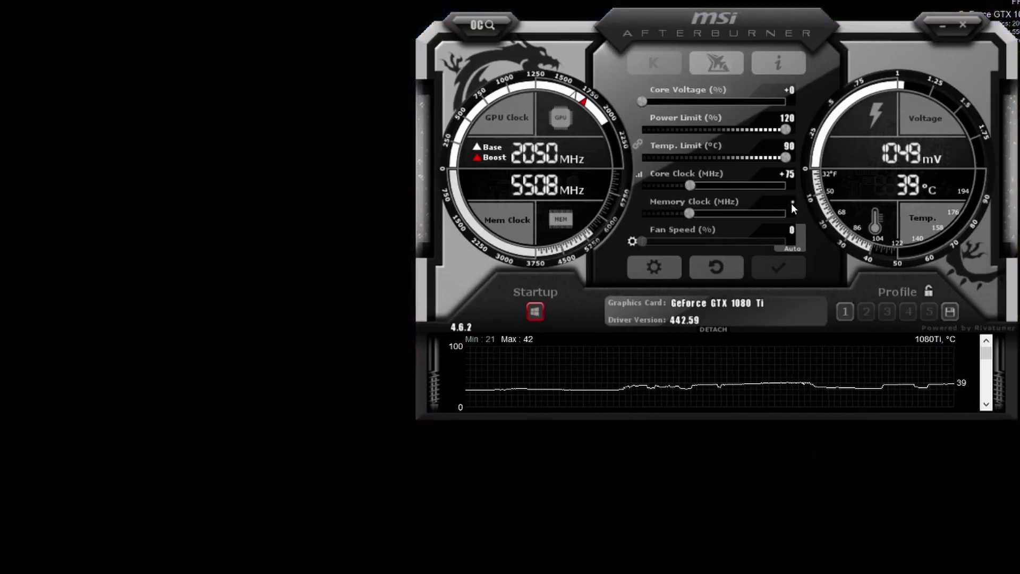
{"action": "type", "text": "50"}
{"action": "key", "text": "Return"}
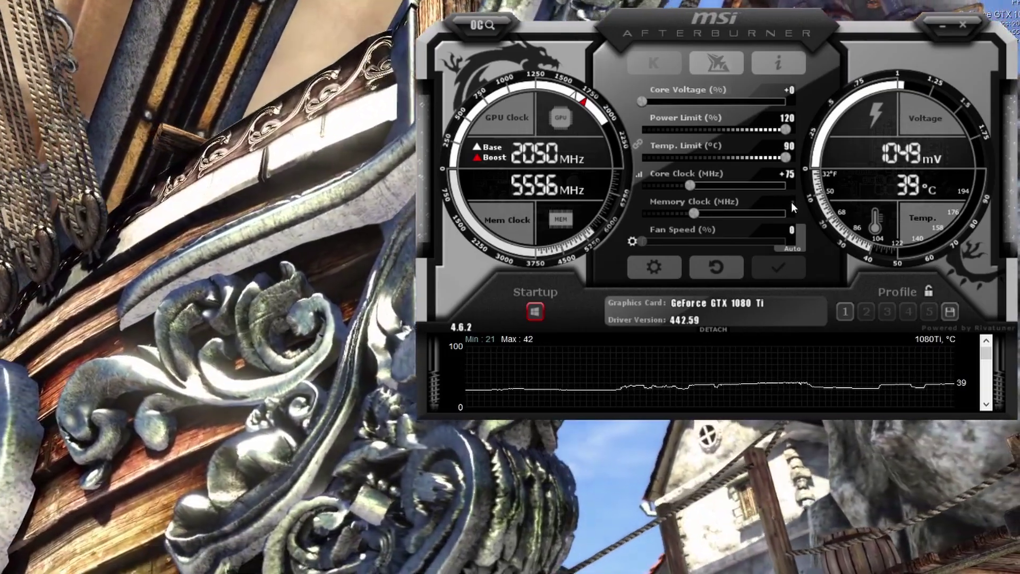
{"action": "type", "text": "100"}
{"action": "key", "text": "Return"}
{"action": "left_click", "coordinate": [780, 268]}
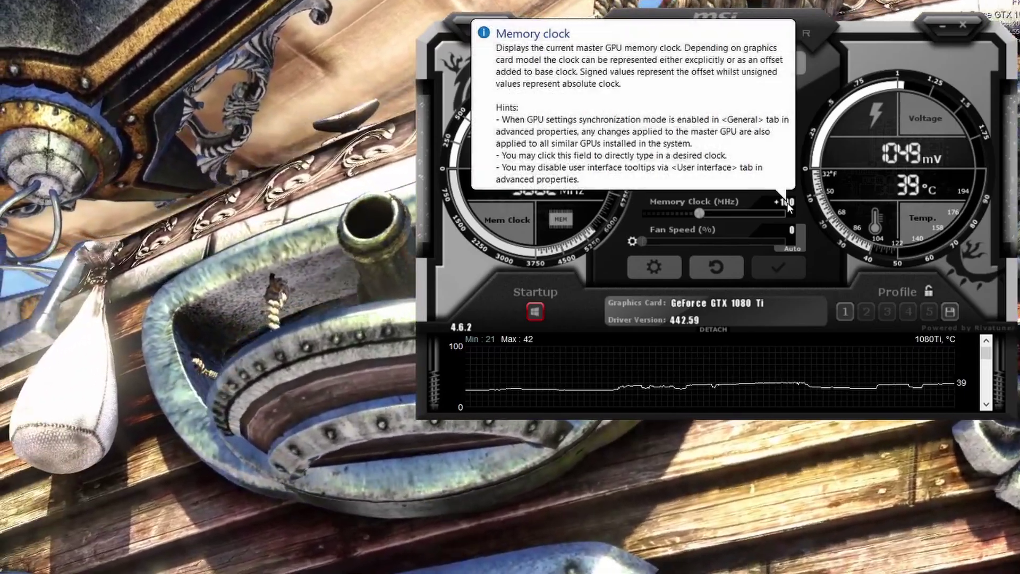
Step: Raise the memory clock offset to +200 and apply, then to +300 and apply
{"action": "left_click", "coordinate": [787, 203]}
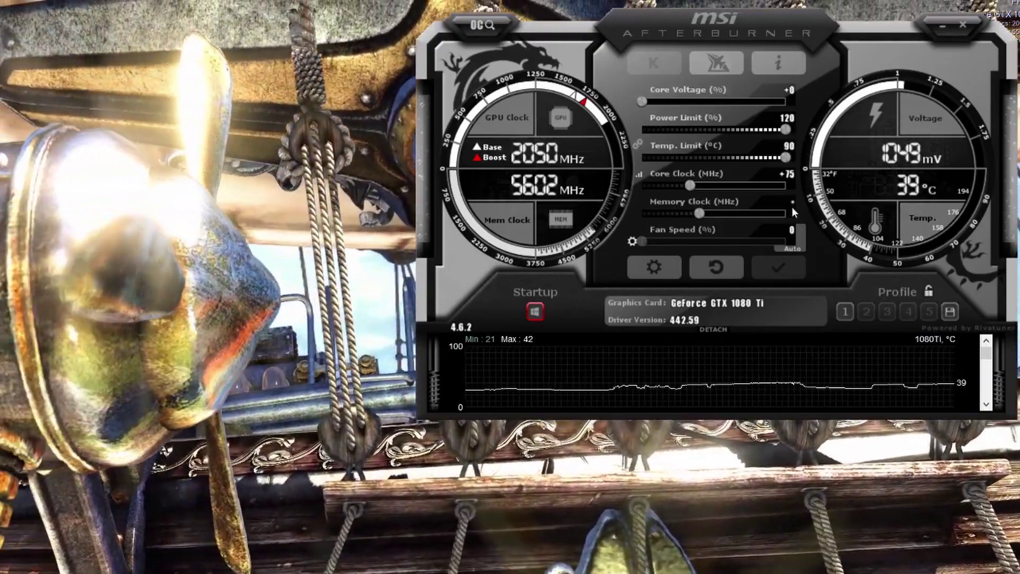
{"action": "type", "text": "200"}
{"action": "key", "text": "Return"}
{"action": "left_click", "coordinate": [802, 265]}
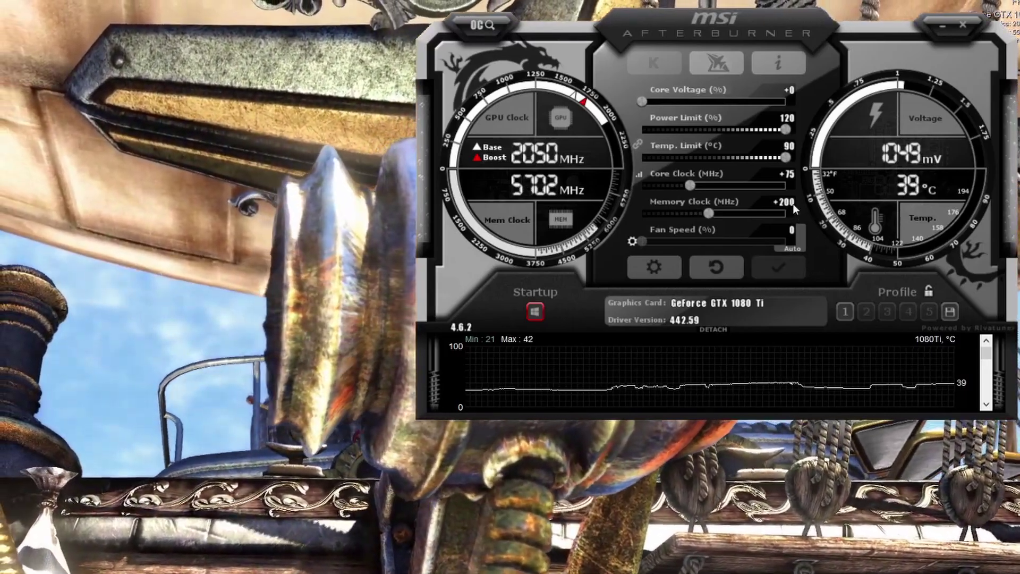
{"action": "type", "text": "300"}
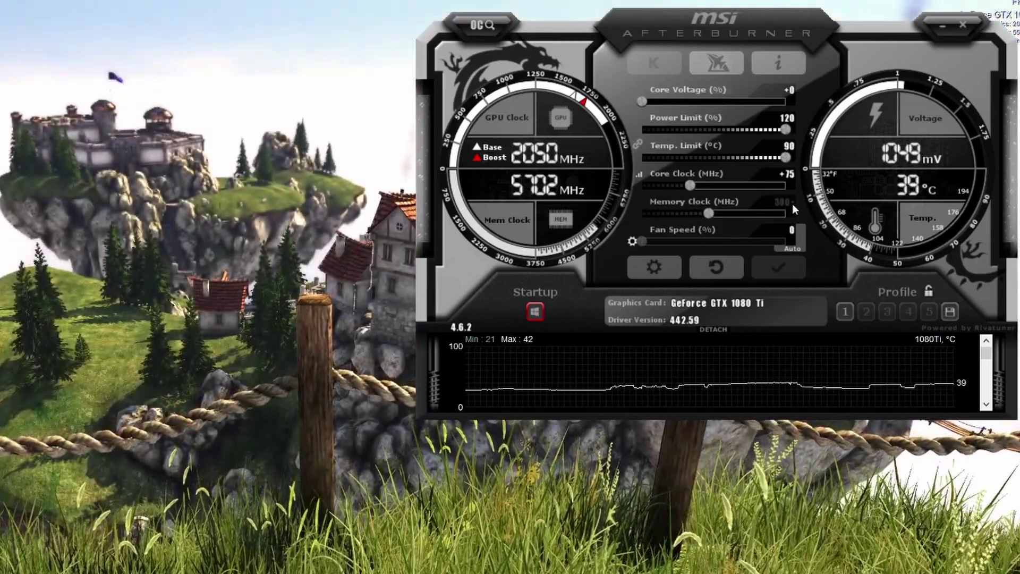
{"action": "key", "text": "Return"}
{"action": "left_click", "coordinate": [761, 266]}
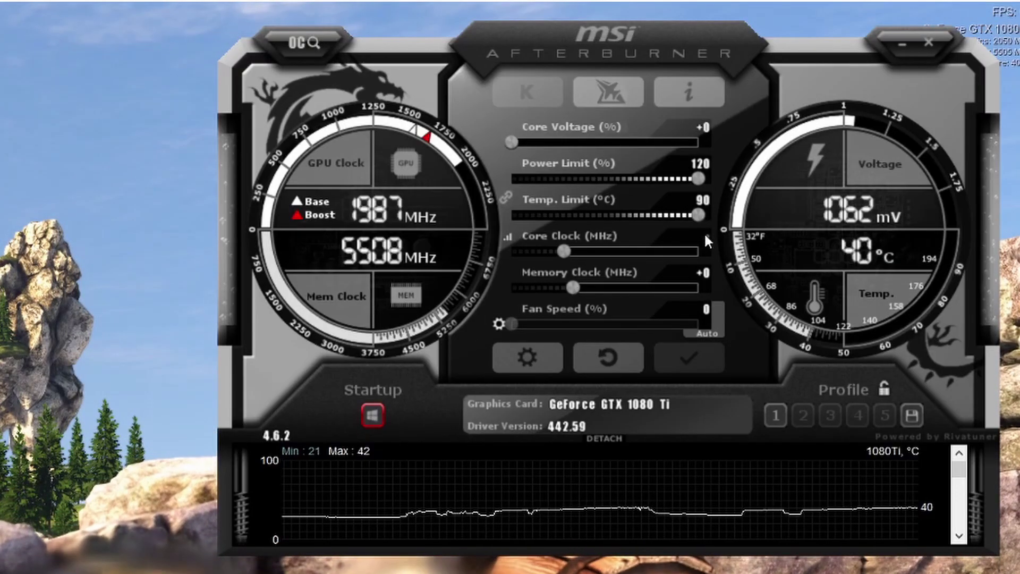
Step: Enter a +50 core clock offset and a +775 memory clock offset
{"action": "type", "text": "50"}
{"action": "key", "text": "Return"}
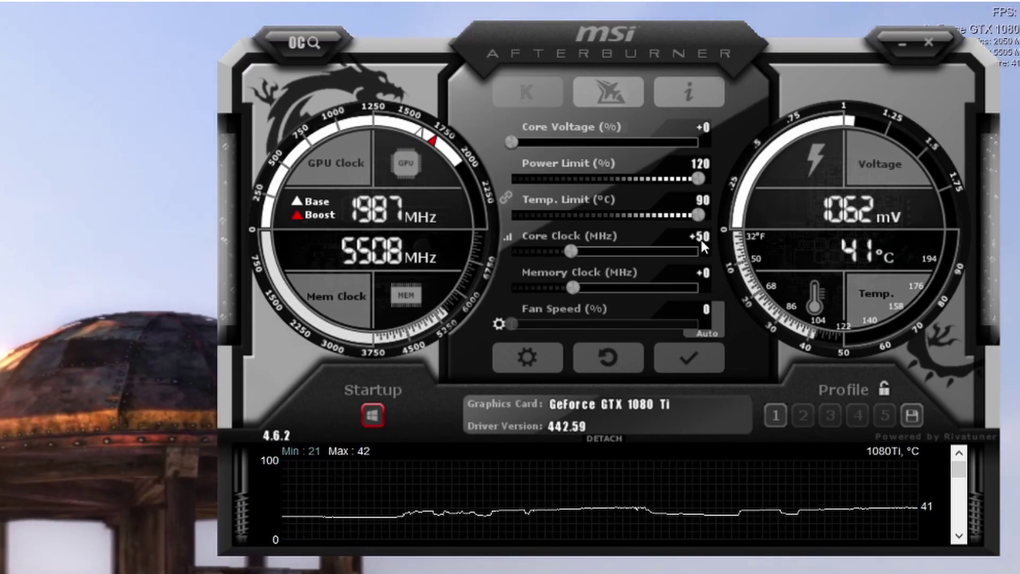
{"action": "mouse_move", "coordinate": [702, 240]}
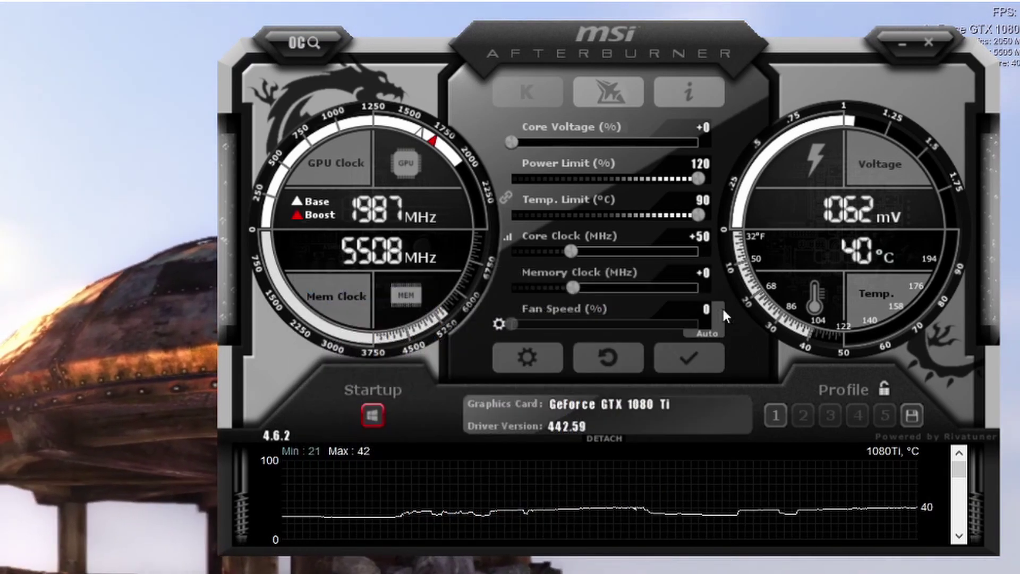
{"action": "left_click", "coordinate": [706, 273]}
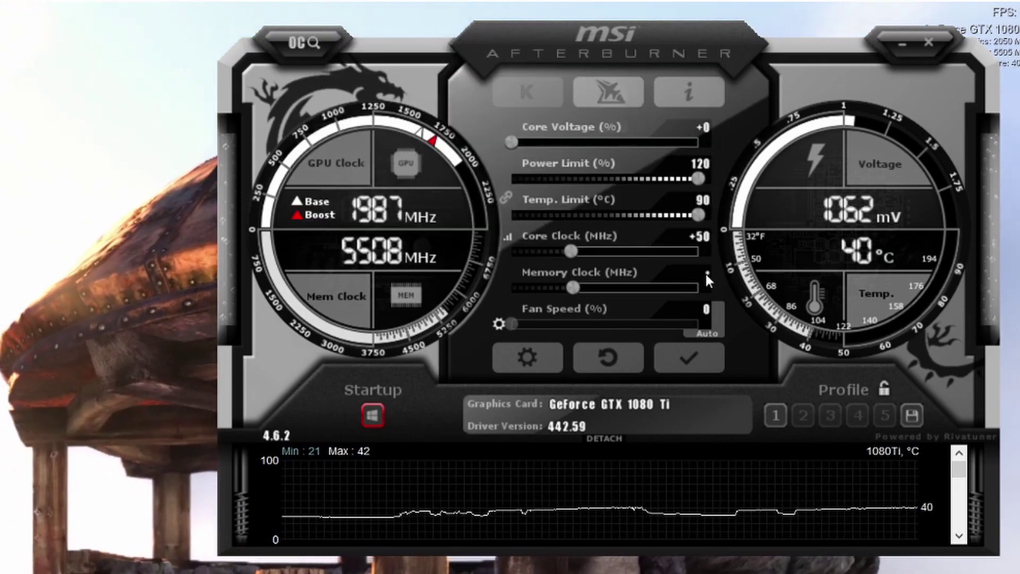
{"action": "type", "text": "775"}
{"action": "key", "text": "Return"}
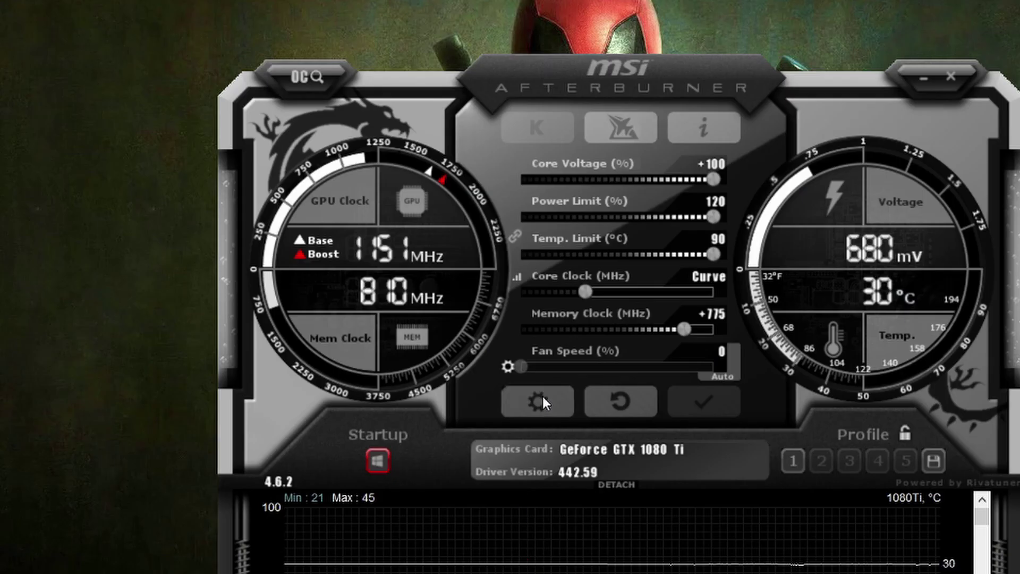
Step: Open the MSI Afterburner properties with the settings gear button
{"action": "left_click", "coordinate": [505, 254]}
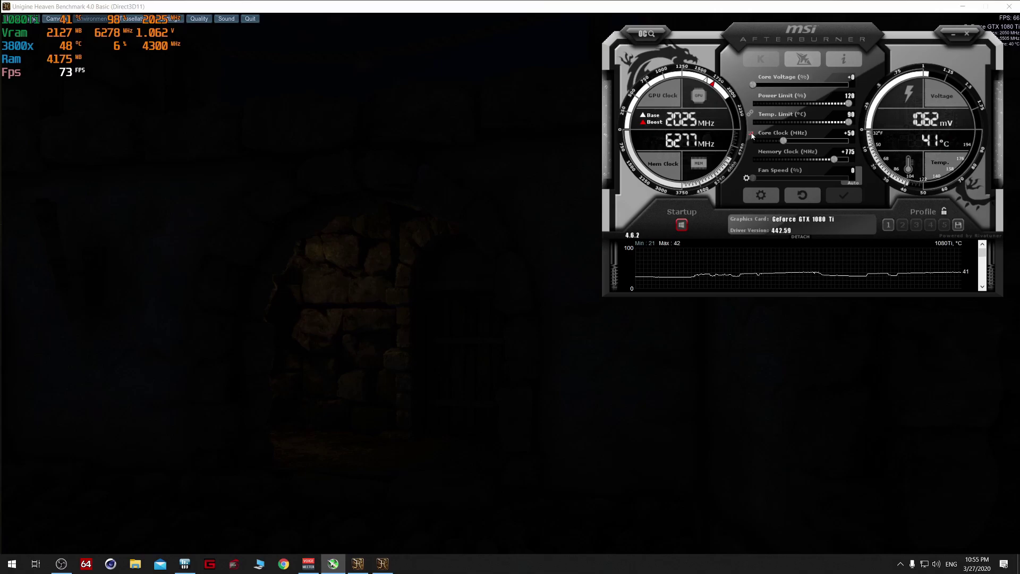
Step: In the curve editor, raise the 1075 mV point to 2050 MHz (+75) and apply
{"action": "left_click", "coordinate": [752, 135]}
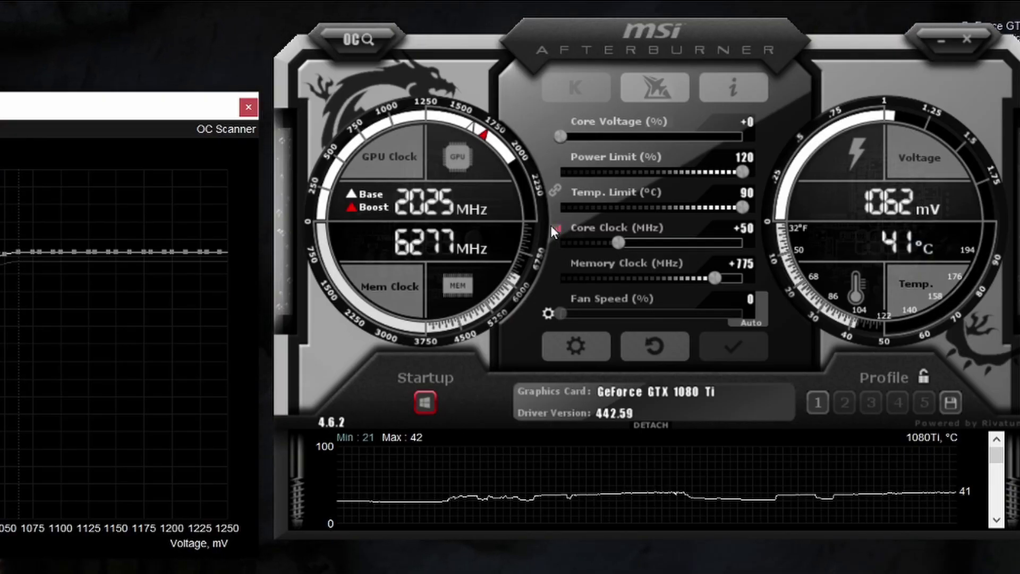
{"action": "left_click", "coordinate": [557, 229]}
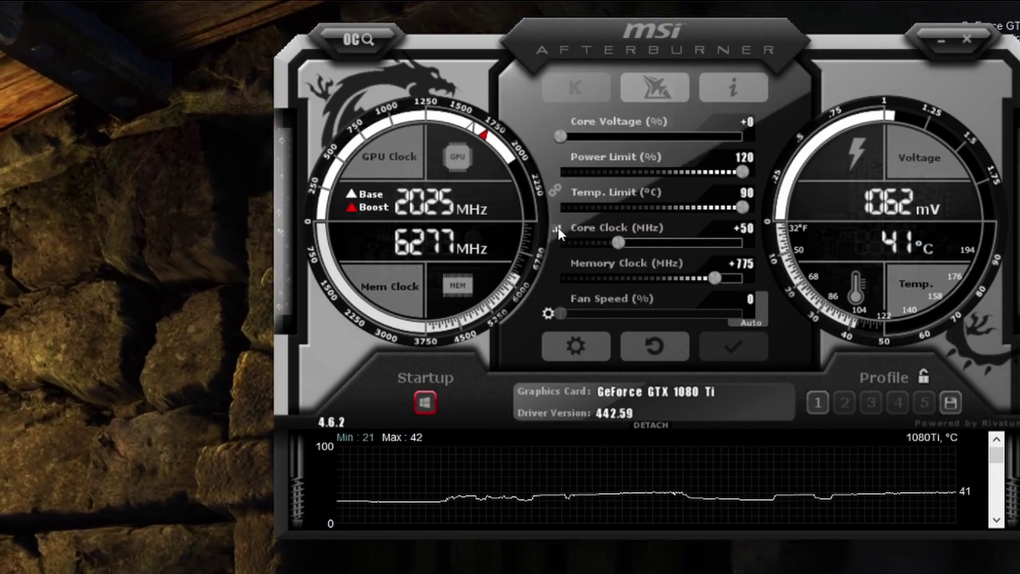
{"action": "left_click", "coordinate": [557, 228]}
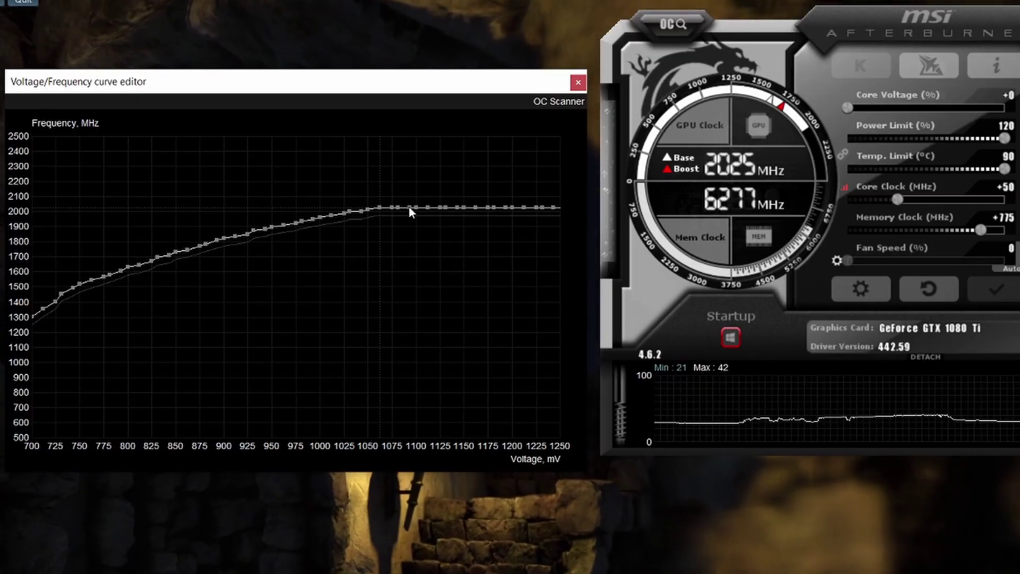
{"action": "left_click", "coordinate": [50, 251]}
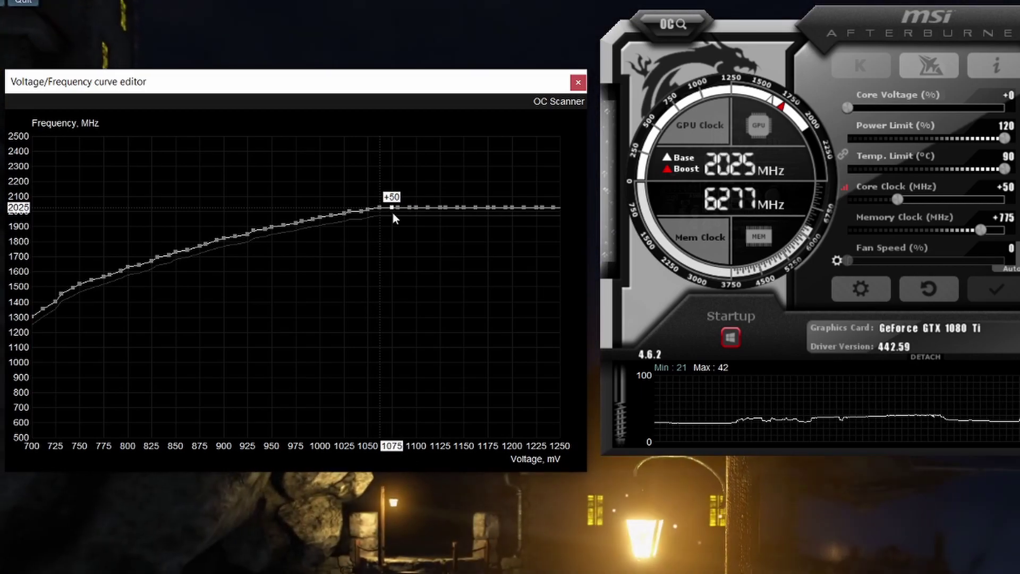
{"action": "left_click", "coordinate": [410, 207]}
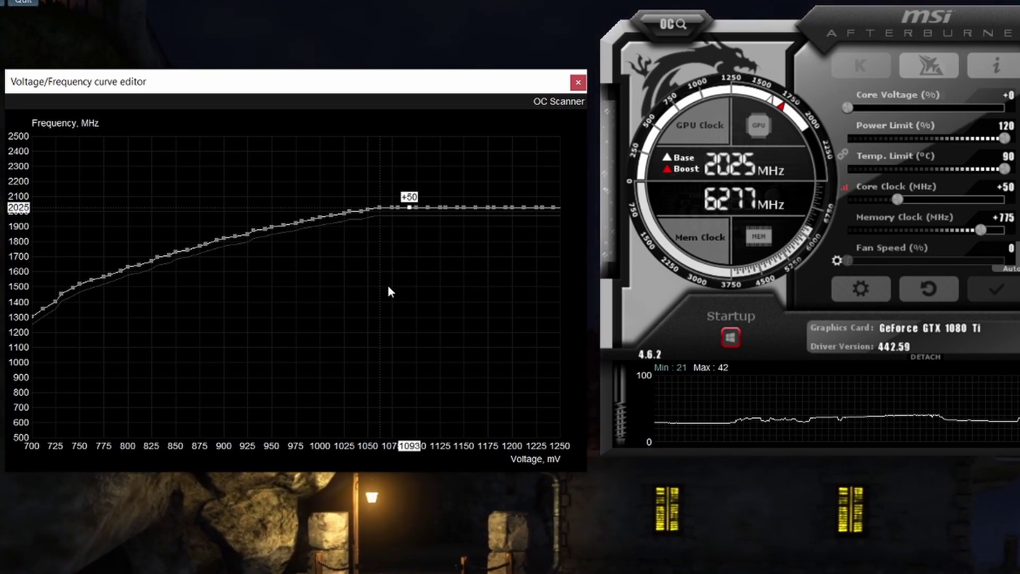
{"action": "left_click", "coordinate": [392, 207]}
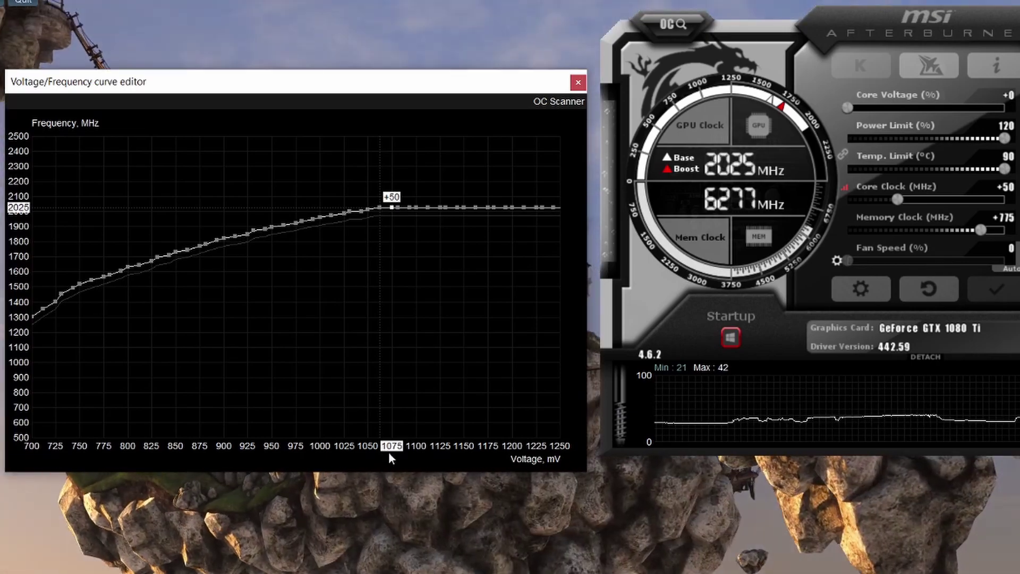
{"action": "key", "text": "Up"}
{"action": "key", "text": "Up"}
{"action": "key", "text": "Up"}
{"action": "key", "text": "Up"}
{"action": "key", "text": "Up"}
{"action": "key", "text": "Up"}
{"action": "key", "text": "Up"}
{"action": "key", "text": "Up"}
{"action": "key", "text": "Up"}
{"action": "key", "text": "Up"}
{"action": "key", "text": "Up"}
{"action": "key", "text": "Up"}
{"action": "key", "text": "Up"}
{"action": "key", "text": "Up"}
{"action": "key", "text": "Up"}
{"action": "key", "text": "Up"}
{"action": "key", "text": "Up"}
{"action": "key", "text": "Up"}
{"action": "key", "text": "Up"}
{"action": "key", "text": "Up"}
{"action": "key", "text": "Up"}
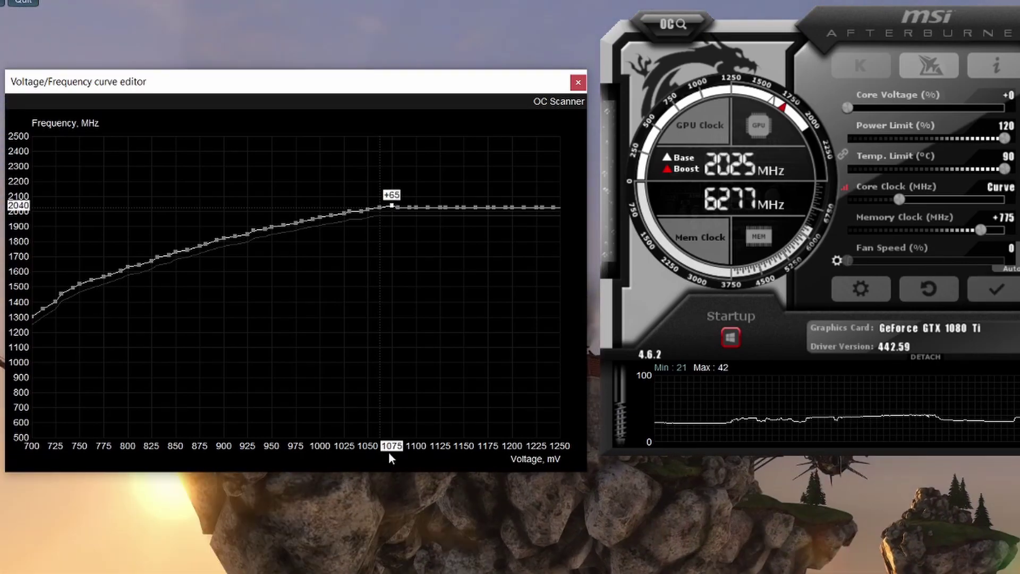
{"action": "key", "text": "Up"}
{"action": "key", "text": "Up"}
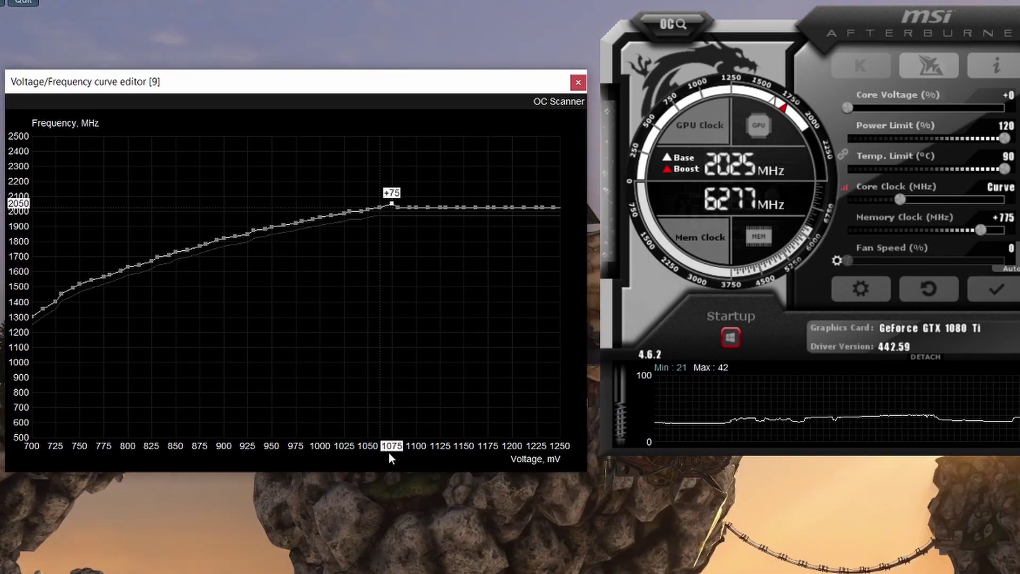
{"action": "left_click", "coordinate": [1003, 300]}
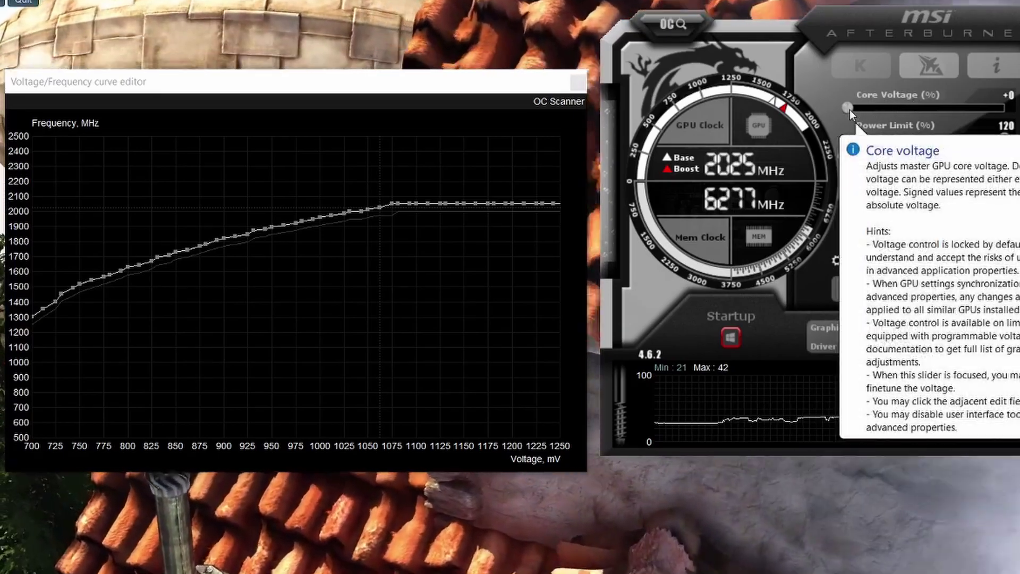
Step: Set the Core Voltage offset slider to +100 and apply it
{"action": "left_click_drag", "start_coordinate": [848, 108], "coordinate": [1005, 108]}
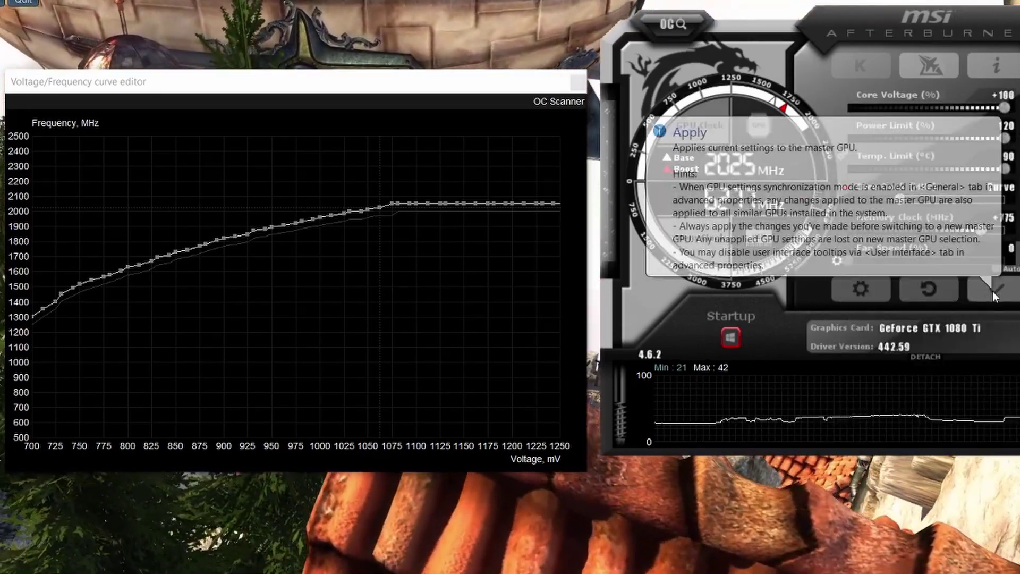
{"action": "left_click", "coordinate": [992, 291]}
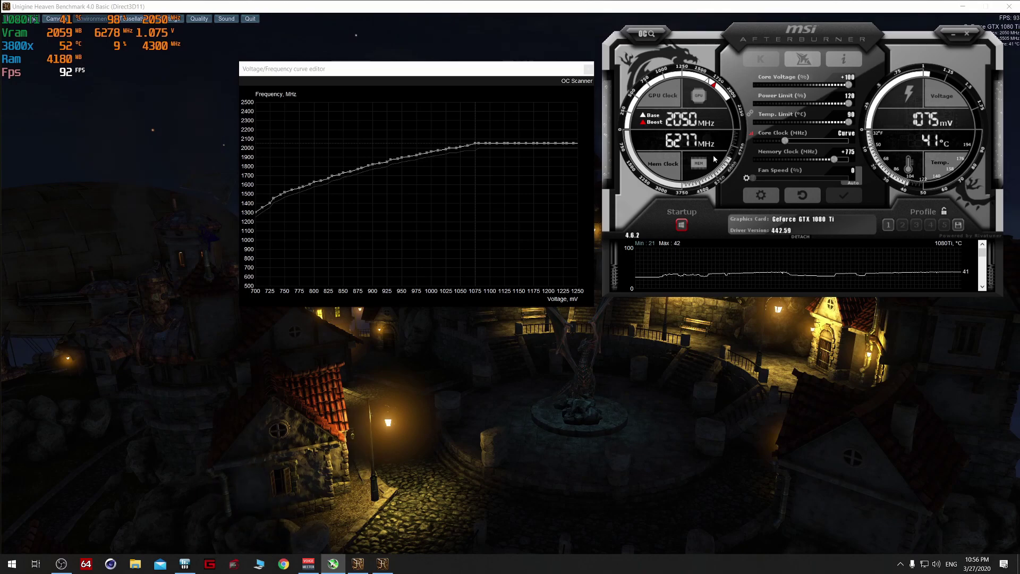
Step: Close the voltage/frequency curve editor and drag the Afterburner window down and left
{"action": "left_click", "coordinate": [588, 69]}
{"action": "left_click_drag", "start_coordinate": [773, 40], "coordinate": [752, 98]}
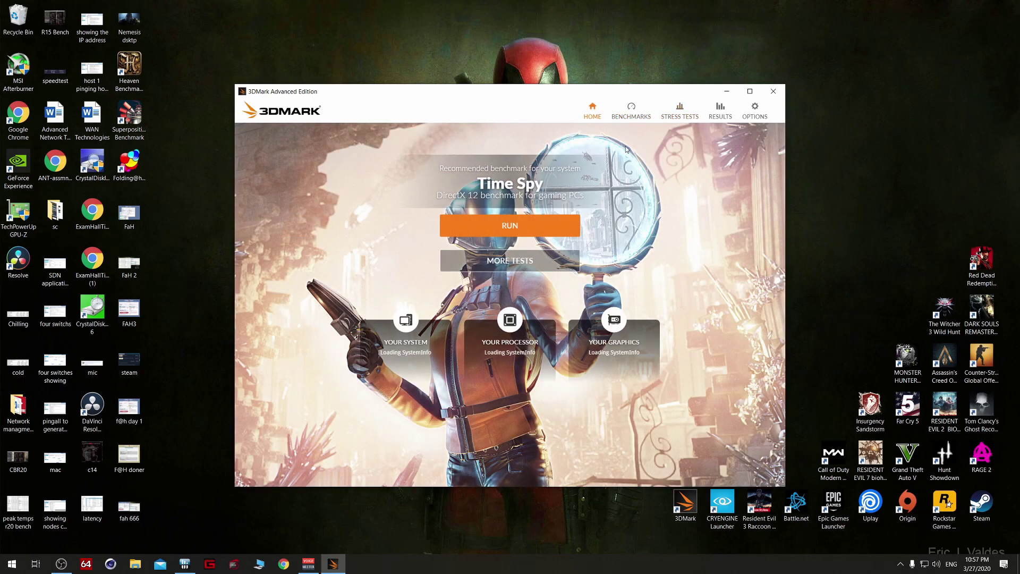
Step: Go to 3DMark's Stress Tests page with Time Spy Stress Test as the test selection
{"action": "left_click", "coordinate": [684, 113]}
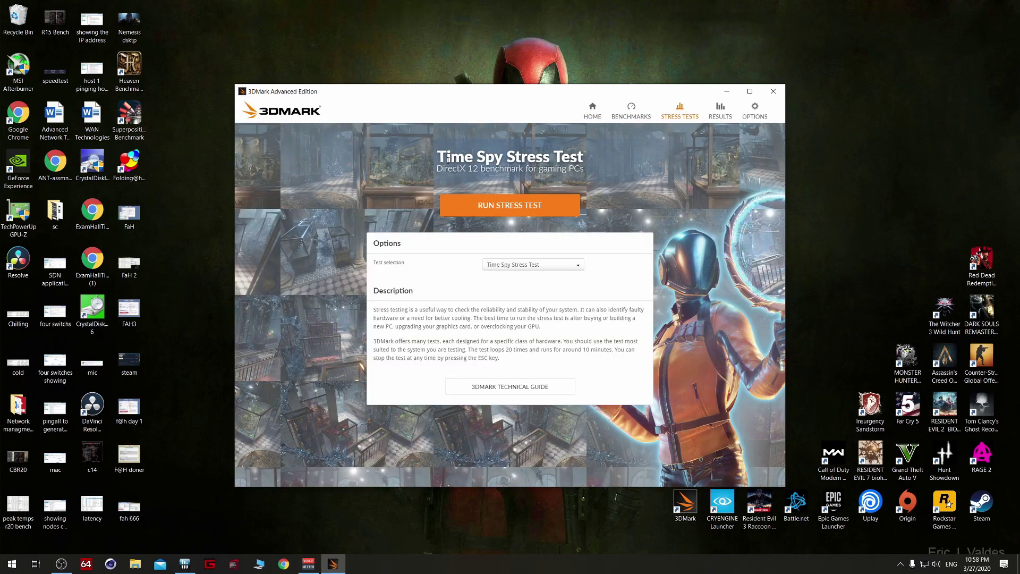
{"action": "left_click", "coordinate": [540, 266]}
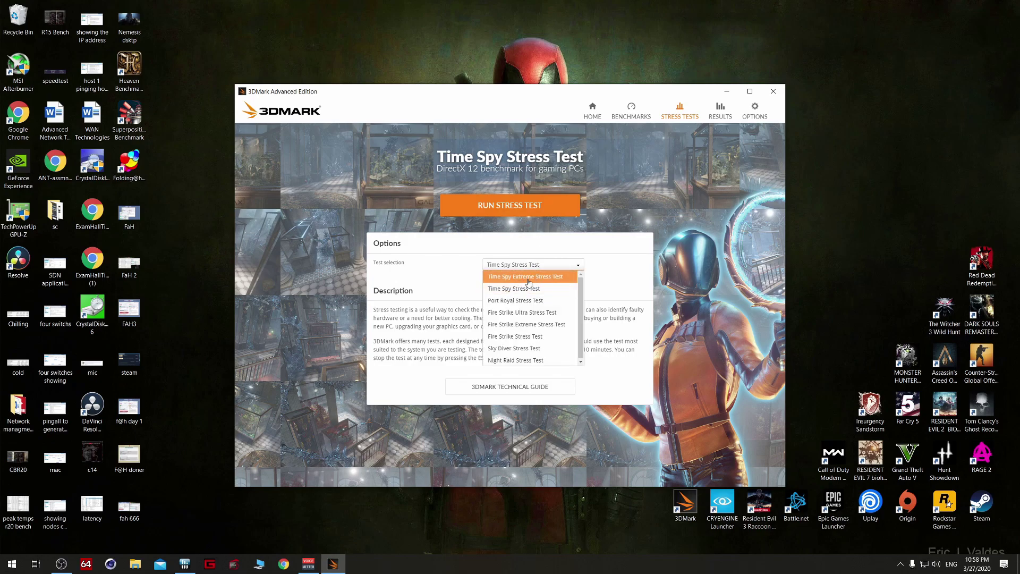
{"action": "left_click", "coordinate": [546, 266]}
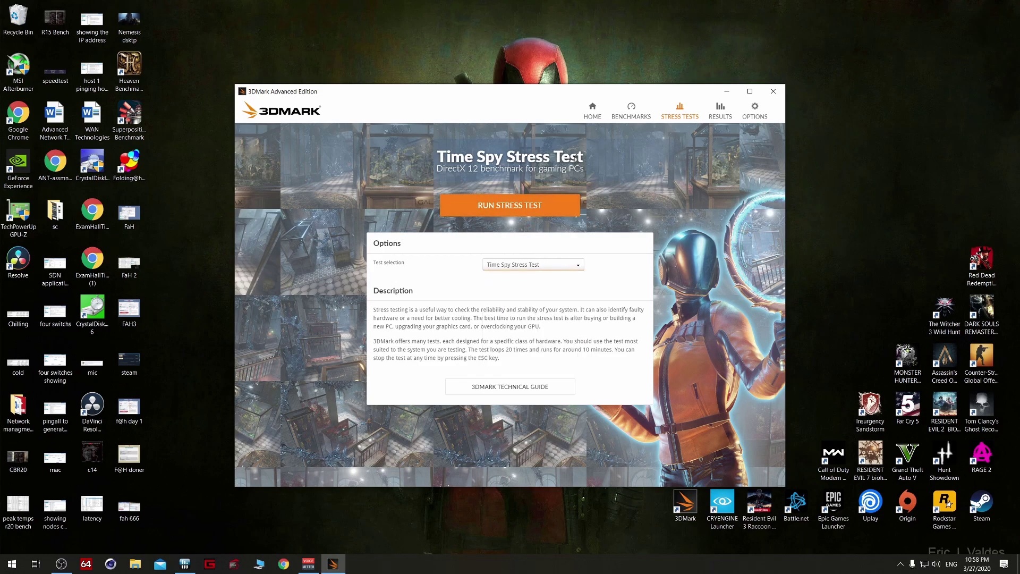
{"action": "left_click", "coordinate": [554, 269]}
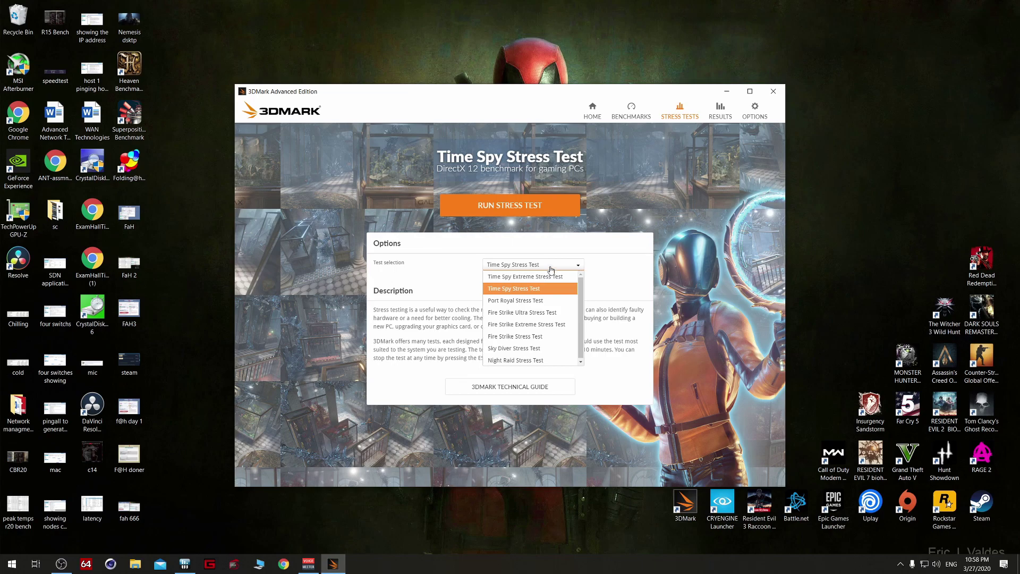
{"action": "left_click", "coordinate": [551, 269]}
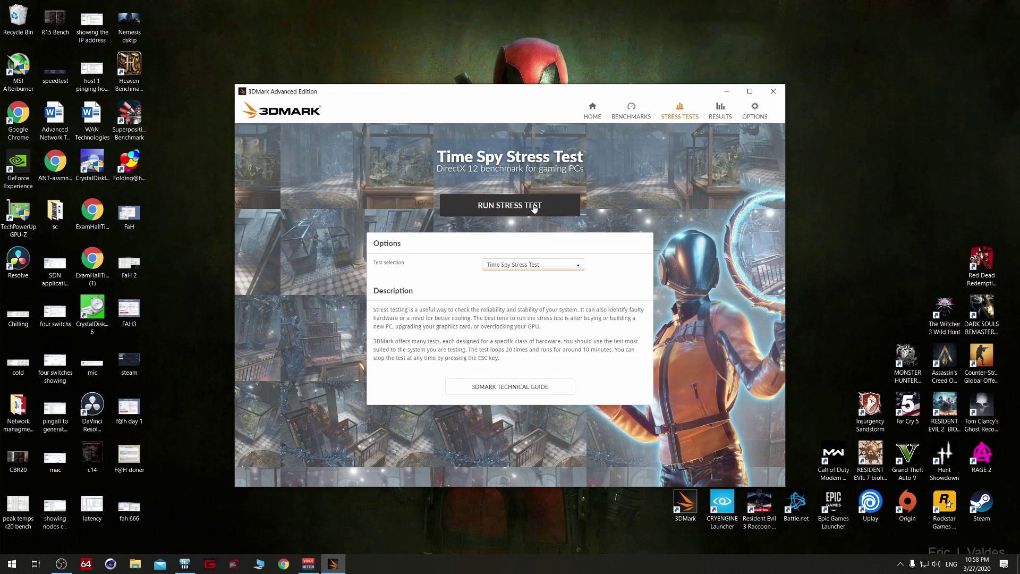
Step: Launch the Time Spy Stress Test and let its 20 loops run
{"action": "left_click", "coordinate": [508, 212]}
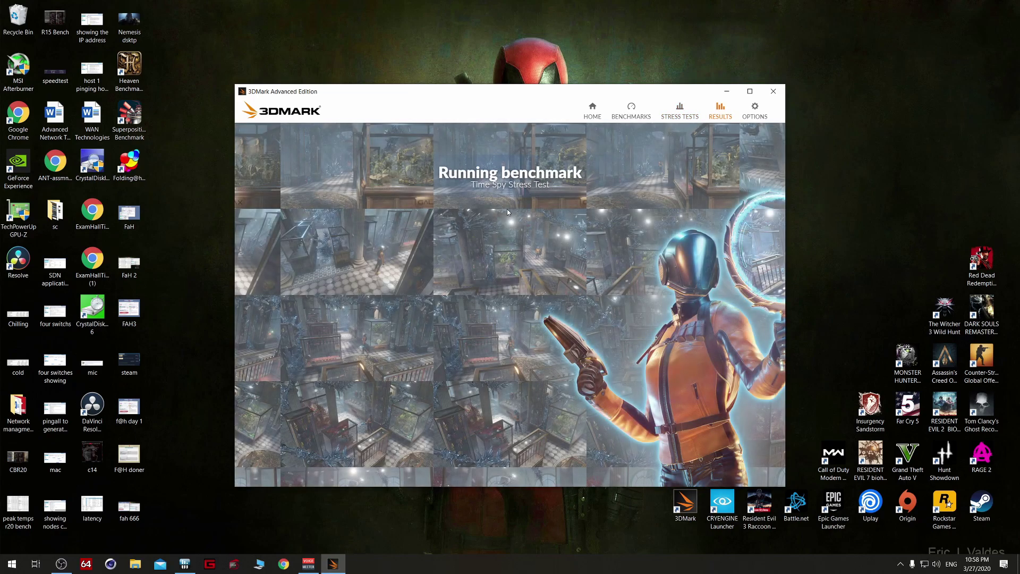